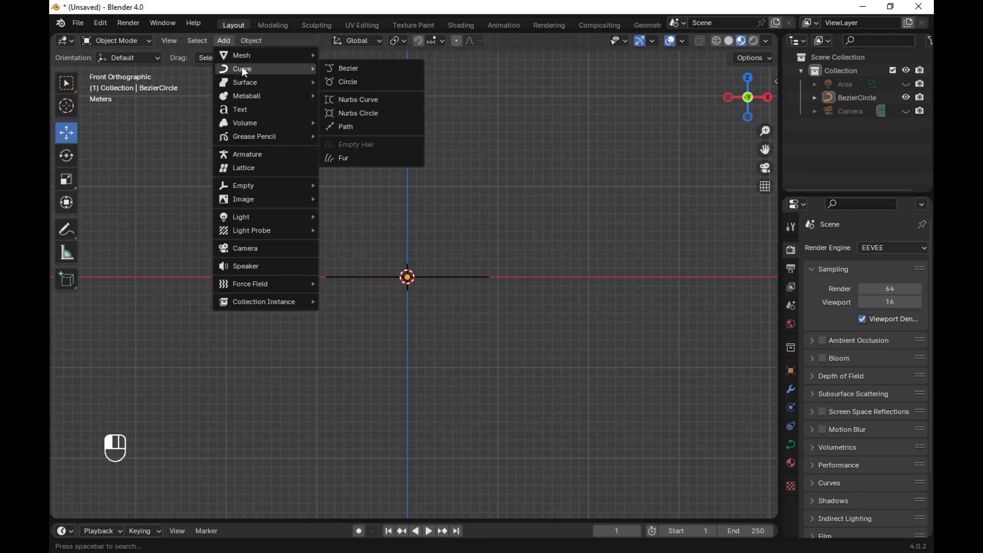
Step: Add a Bezier curve at the origin, scaled up to about 6.39 and set to a 2D shape
{"action": "left_click", "coordinate": [366, 67]}
{"action": "key", "text": "s"}
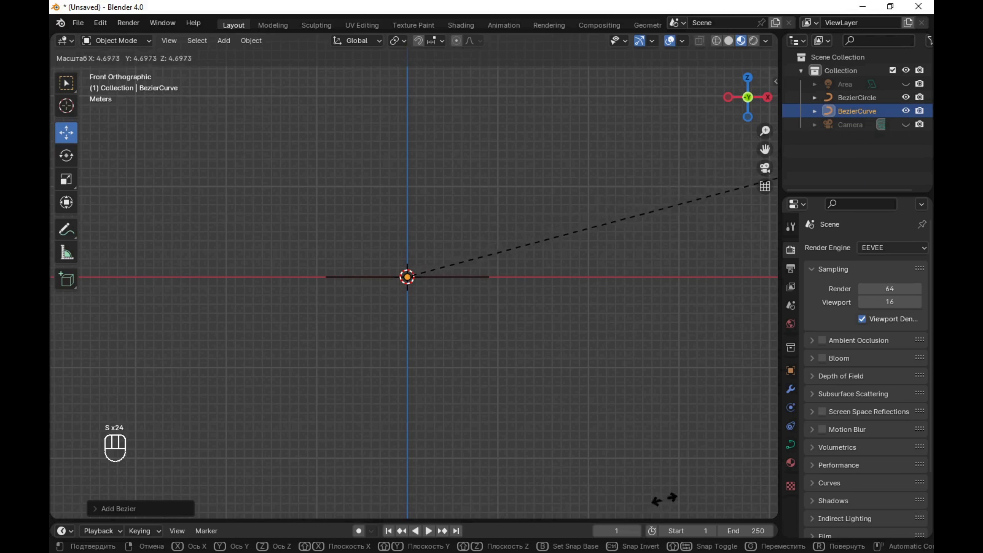
{"action": "left_click", "coordinate": [280, 404]}
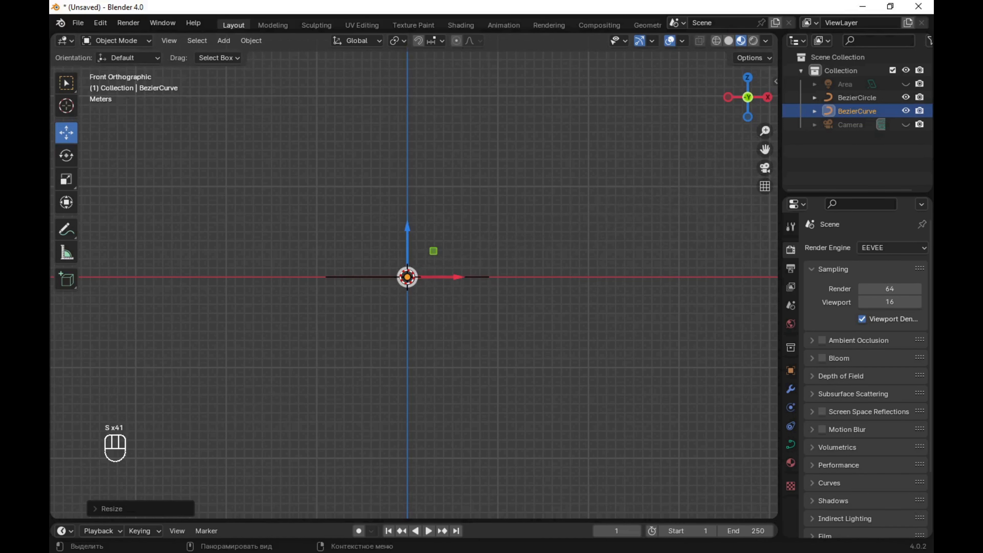
{"action": "left_click", "coordinate": [791, 444]}
{"action": "left_click", "coordinate": [839, 289]}
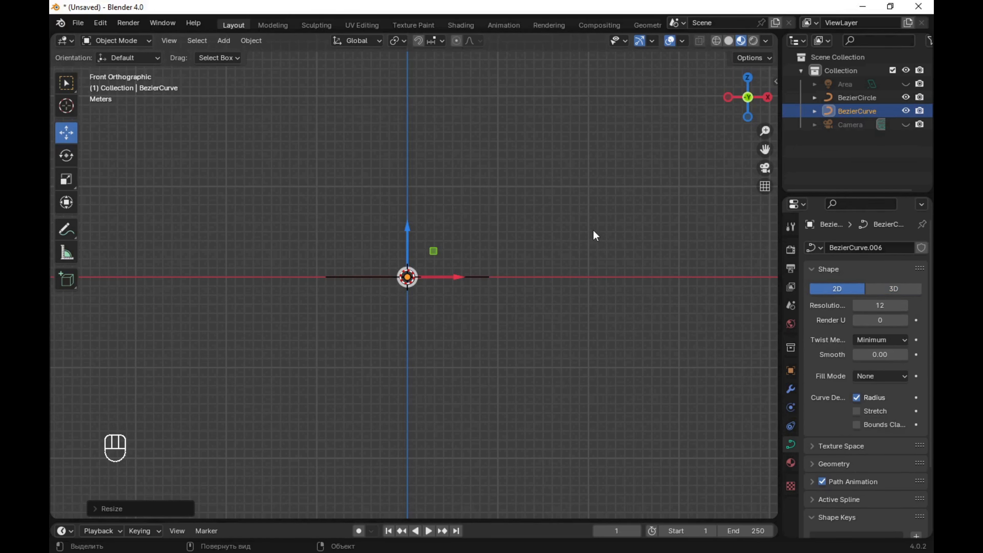
Step: Set the Bezier curve's X rotation to 90° so it stands upright in the front view
{"action": "key", "text": "n"}
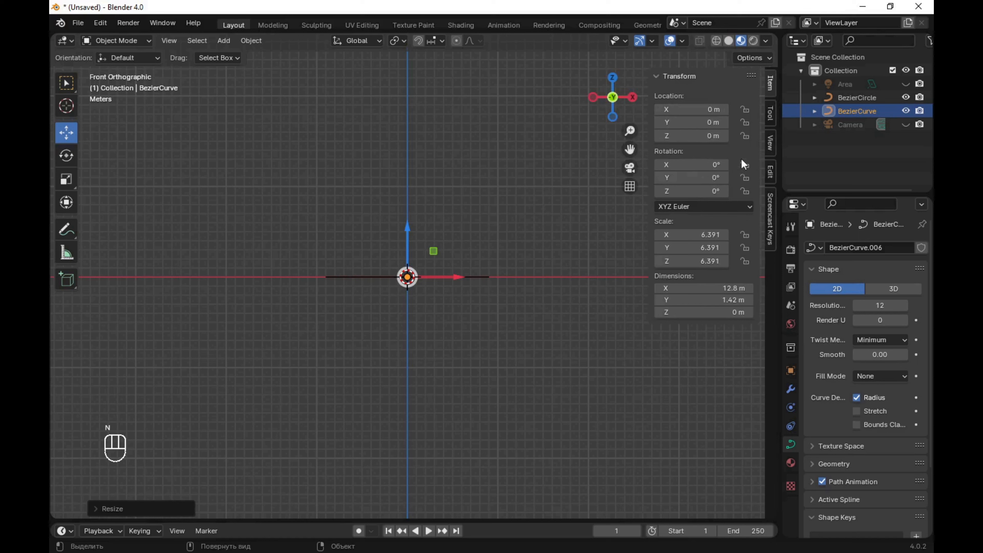
{"action": "left_click", "coordinate": [706, 166]}
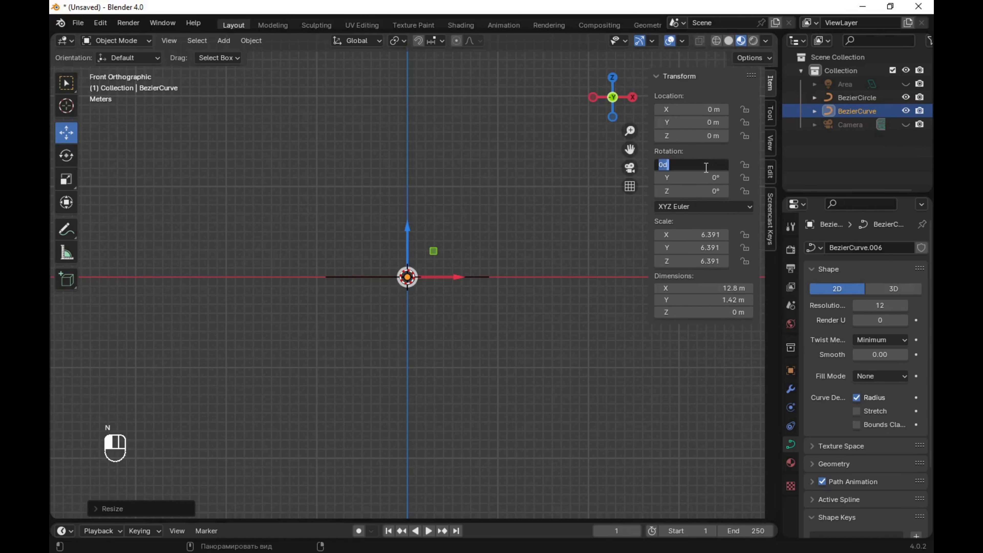
{"action": "type", "text": "90"}
{"action": "key", "text": "Return"}
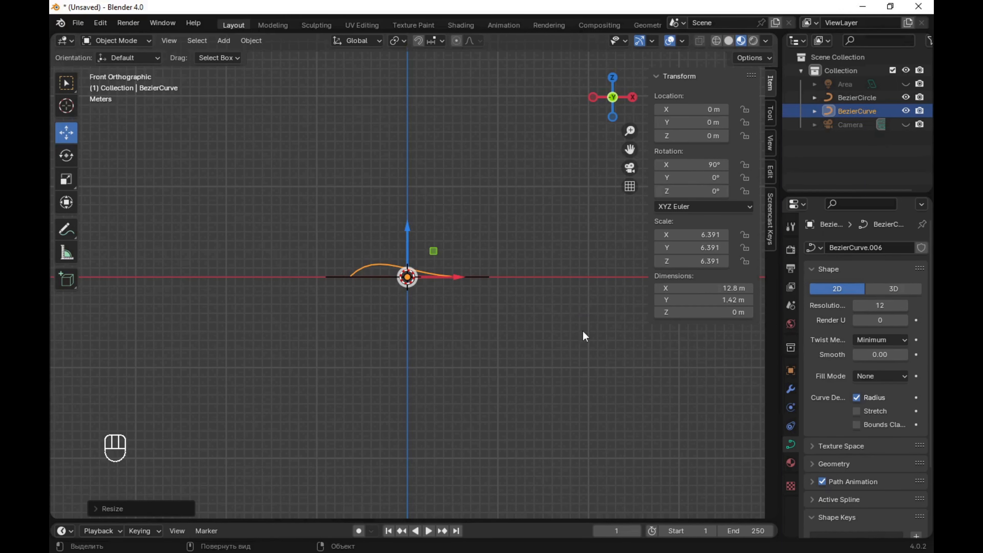
{"action": "key", "text": "n"}
Step: In Edit Mode, move the curve's right end point up onto the vertical Z axis, well above the origin
{"action": "scroll", "coordinate": [565, 343], "scroll_direction": "up", "scroll_amount": 7}
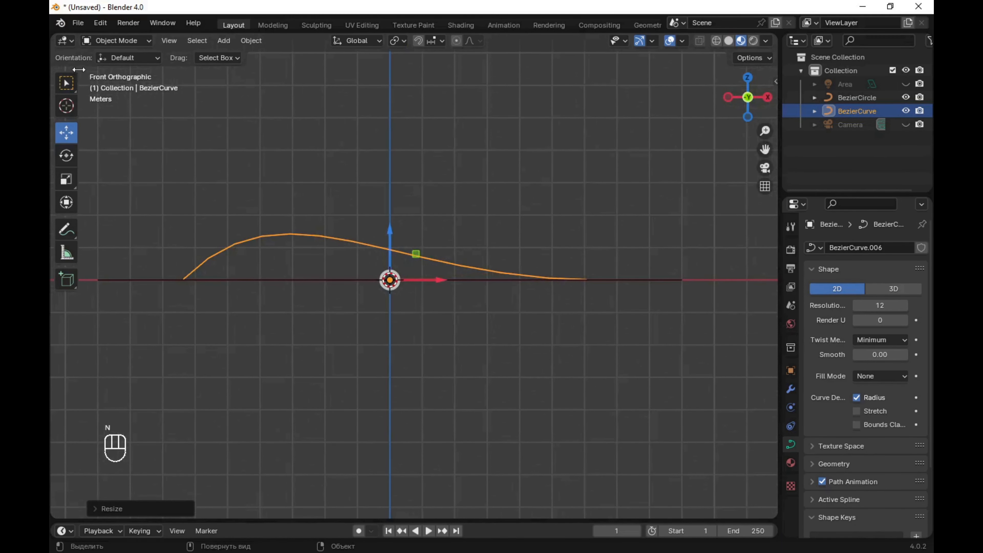
{"action": "left_click", "coordinate": [147, 41]}
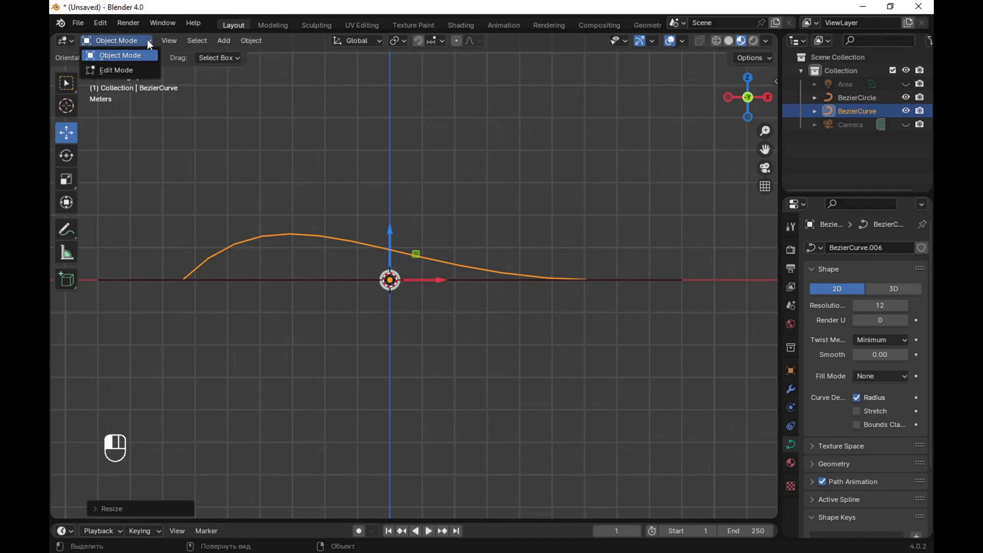
{"action": "left_click", "coordinate": [135, 70]}
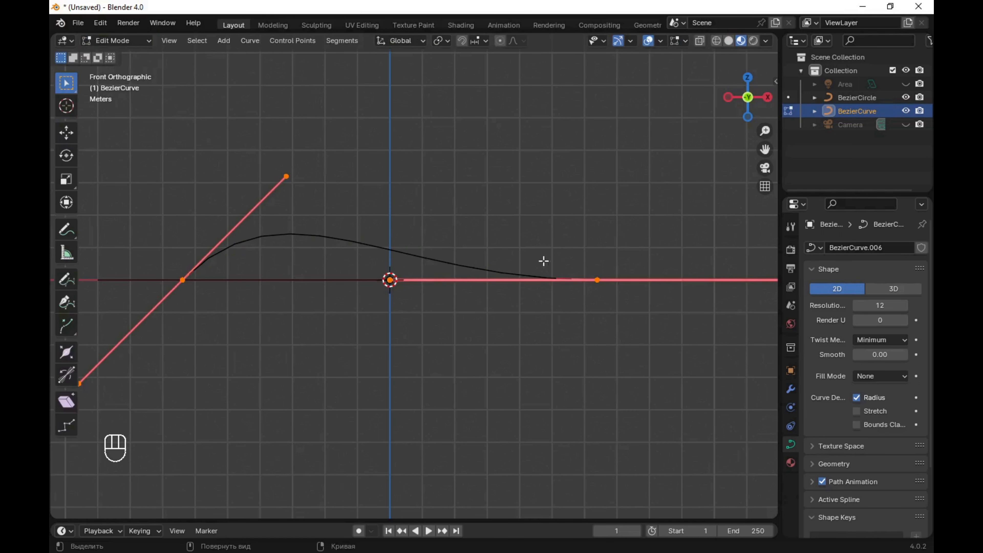
{"action": "left_click", "coordinate": [598, 279]}
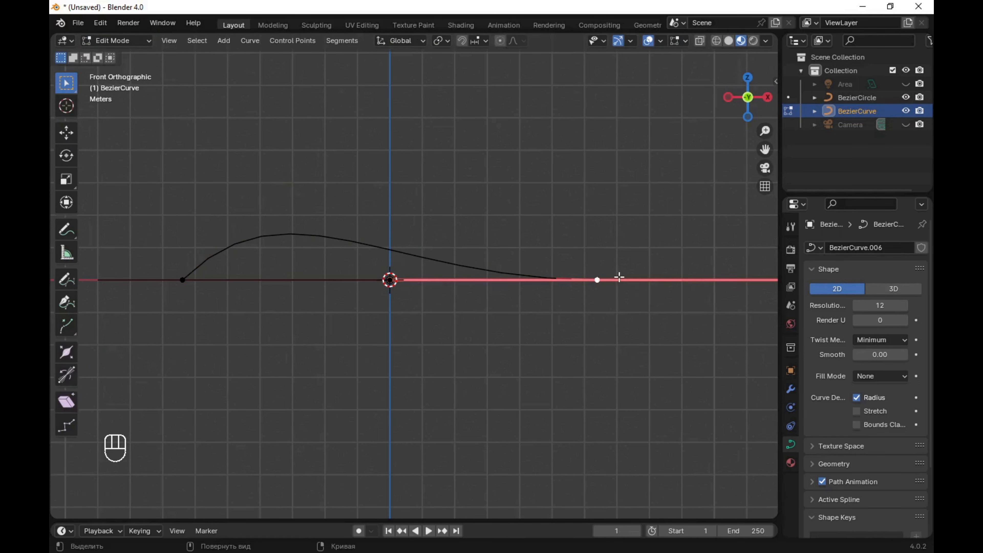
{"action": "key", "text": "g"}
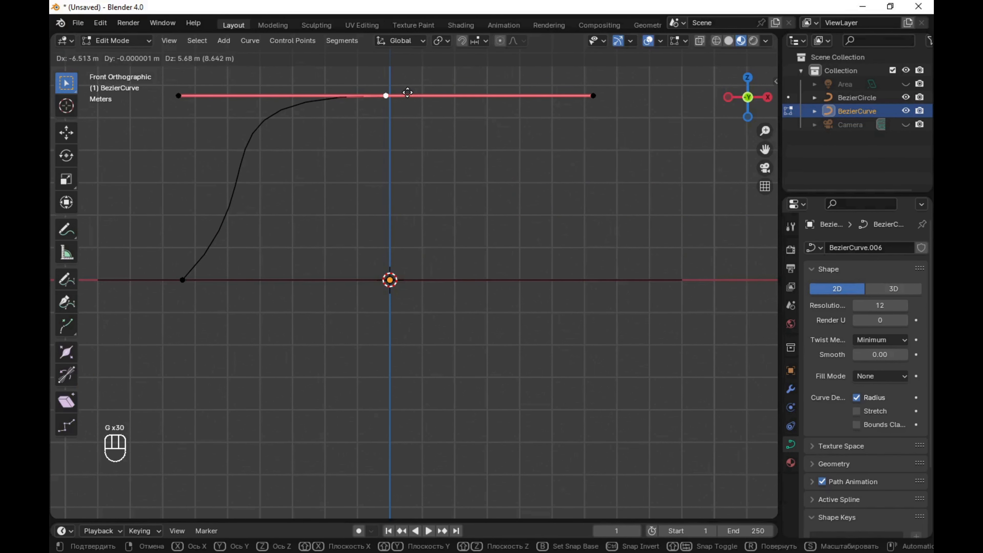
{"action": "left_click", "coordinate": [407, 92]}
{"action": "scroll", "coordinate": [487, 154], "scroll_direction": "down", "scroll_amount": 4}
{"action": "key", "text": "g"}
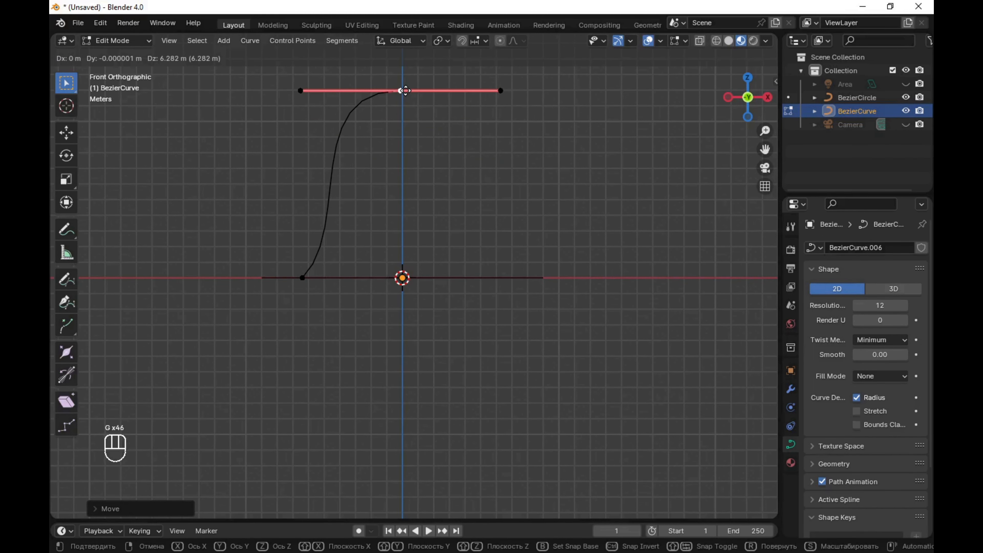
{"action": "left_click", "coordinate": [405, 73]}
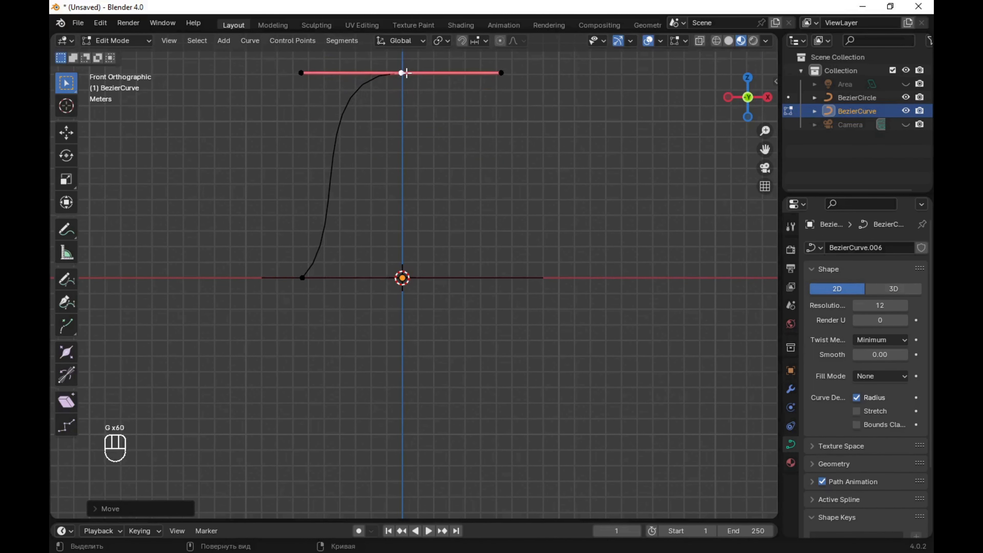
{"action": "middle_click_drag", "start_coordinate": [498, 68], "coordinate": [499, 157], "text": "shift"}
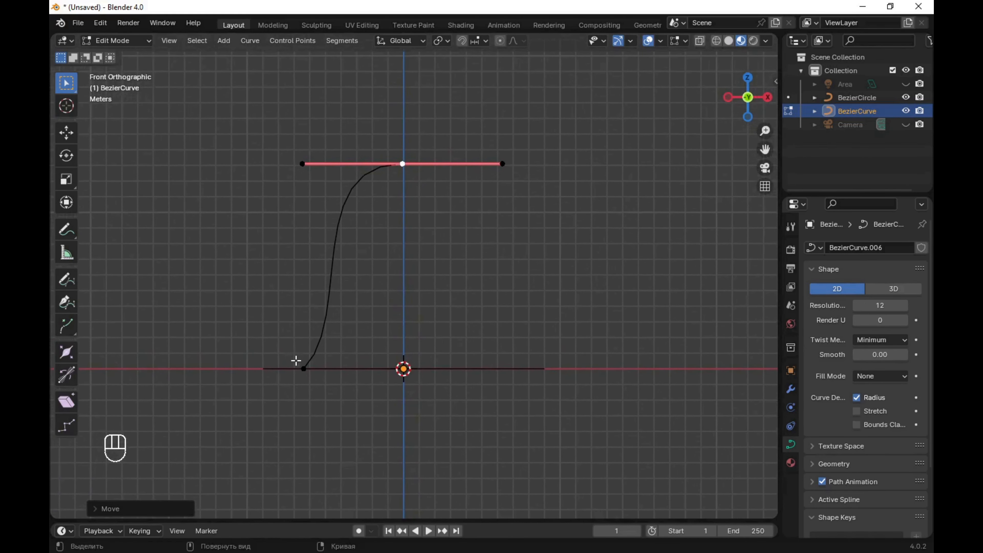
Step: Move the curve's lower control point about 2.6 m in the negative X direction to the circle's outer edge
{"action": "left_click", "coordinate": [302, 370]}
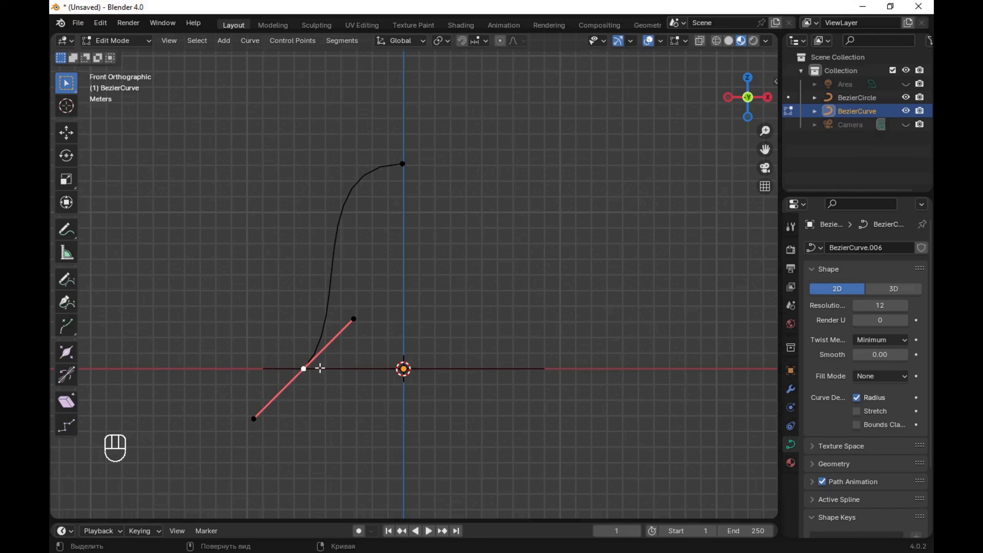
{"action": "key", "text": "g"}
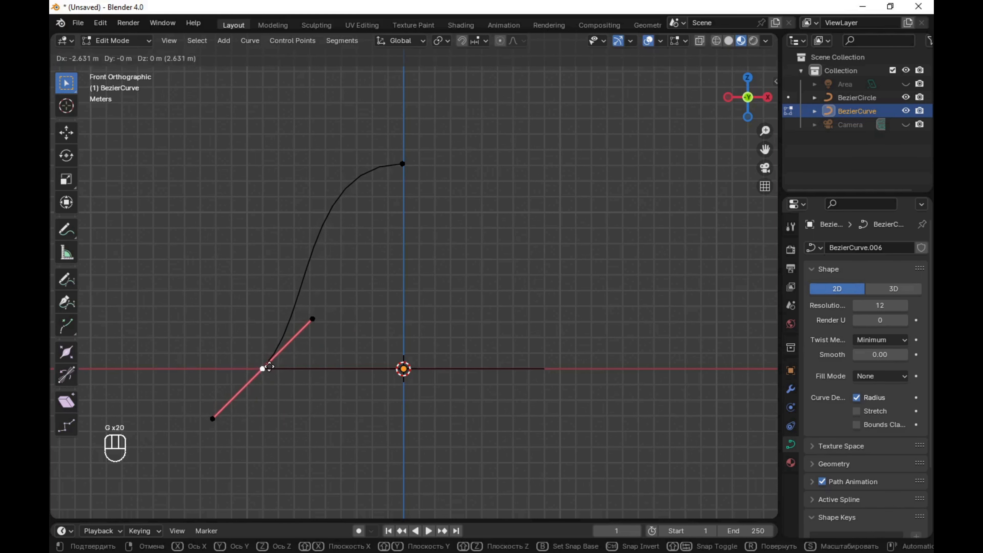
{"action": "left_click", "coordinate": [268, 368]}
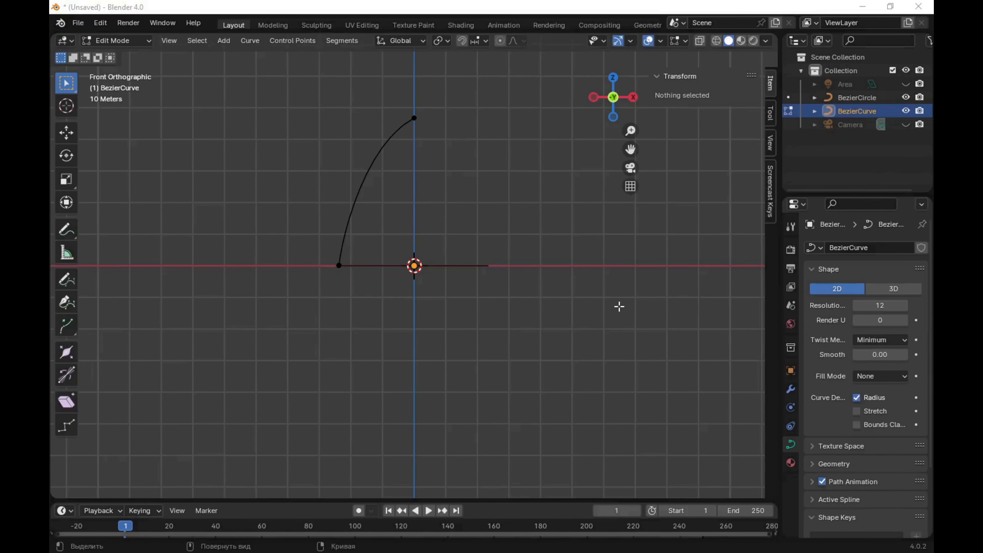
Step: Return to Object Mode and add a Screw modifier to the curve, using BezierCircle as the axis object
{"action": "left_click", "coordinate": [117, 40]}
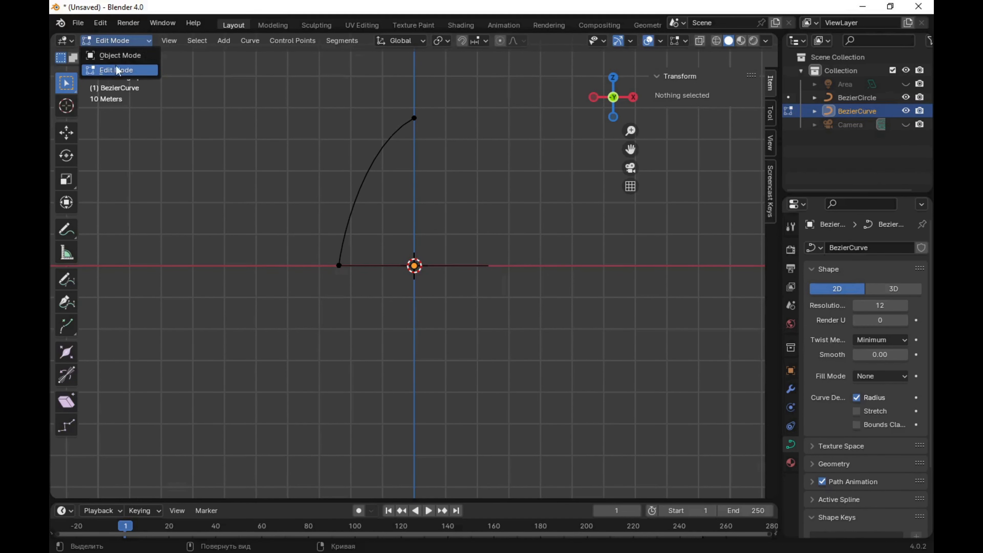
{"action": "left_click", "coordinate": [120, 55]}
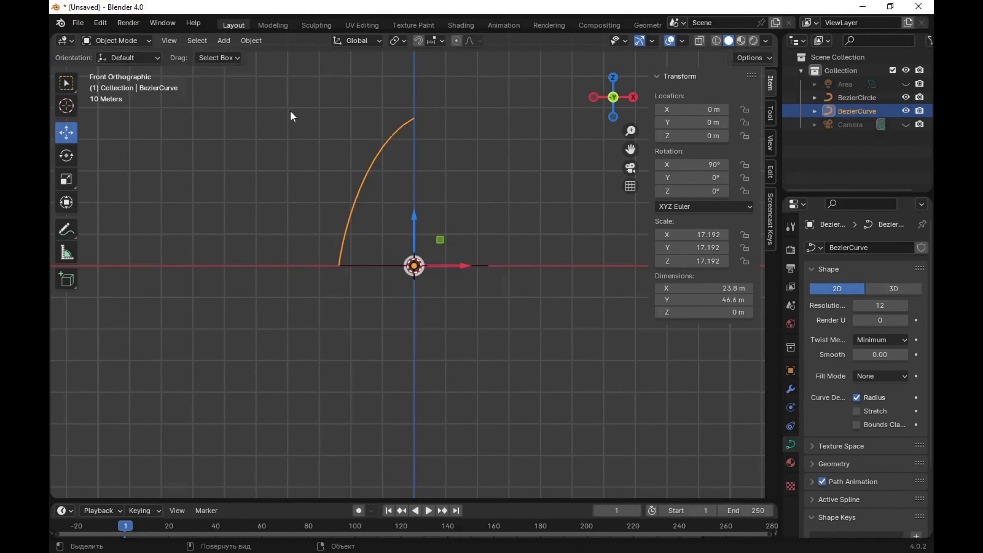
{"action": "key", "text": "n"}
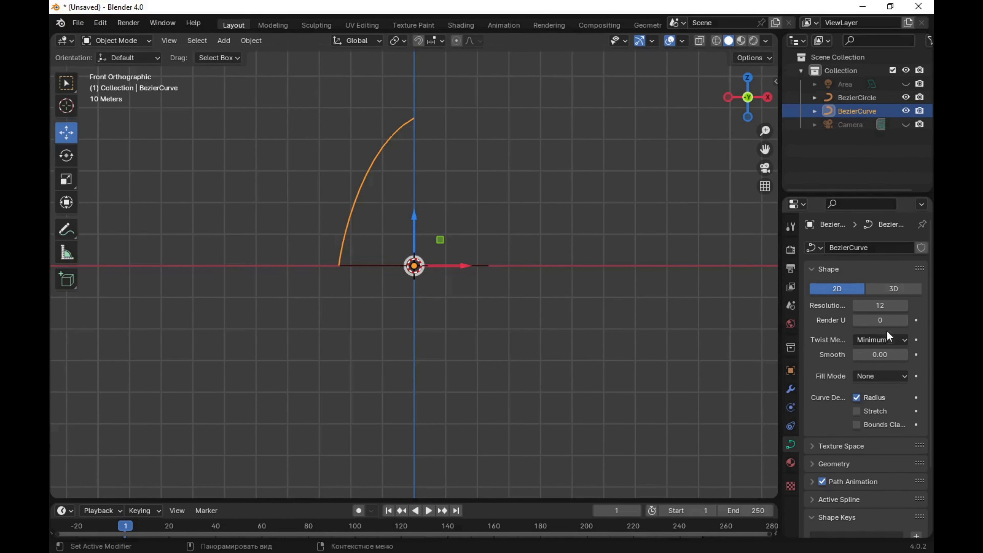
{"action": "left_click", "coordinate": [790, 389]}
{"action": "left_click", "coordinate": [857, 247]}
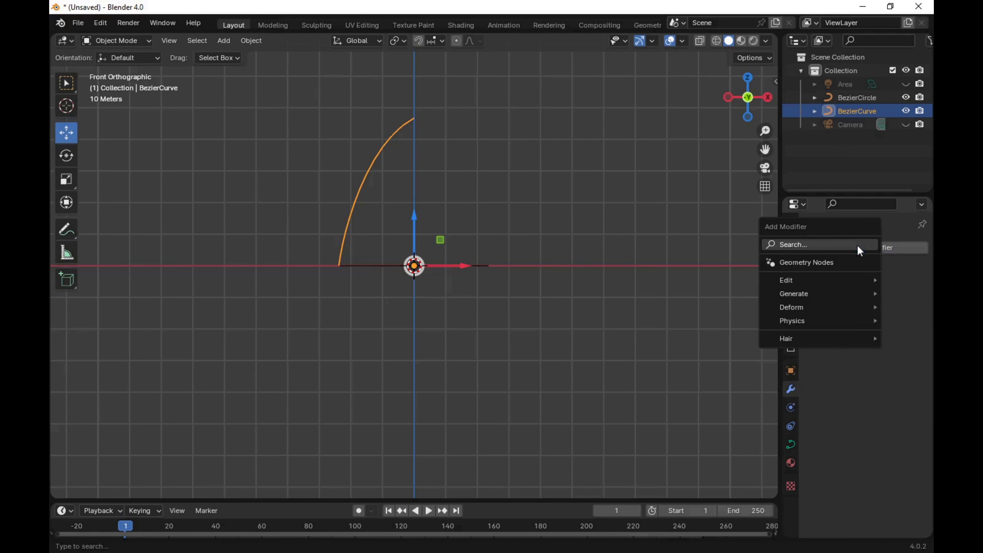
{"action": "mouse_move", "coordinate": [849, 294]}
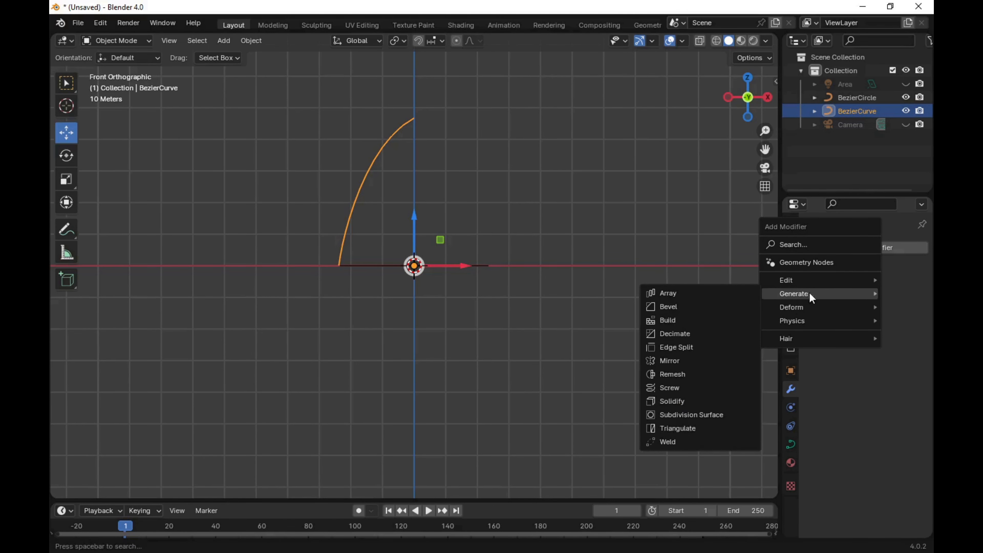
{"action": "left_click", "coordinate": [713, 385]}
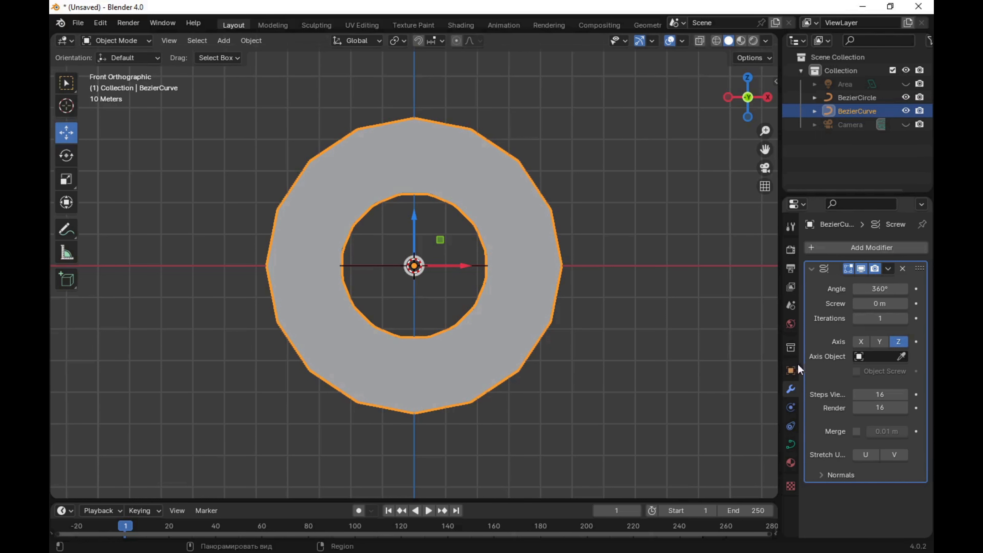
{"action": "left_click", "coordinate": [857, 358]}
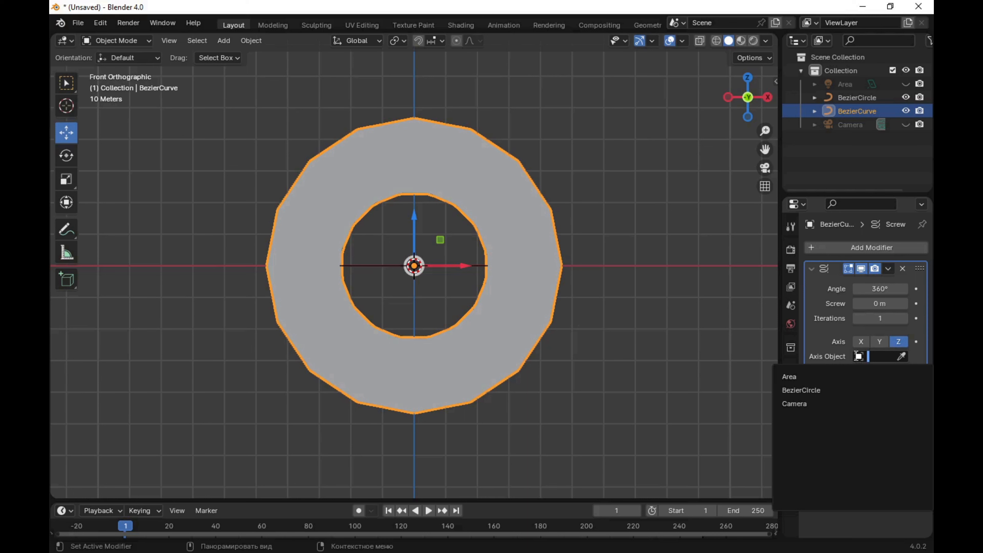
{"action": "left_click", "coordinate": [806, 391]}
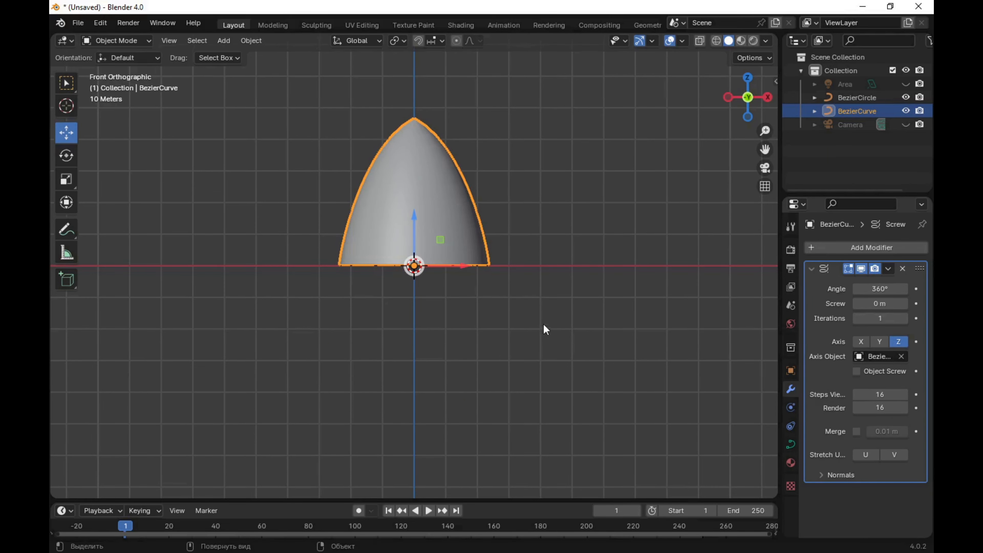
Step: Raise the revolved dome along the Z axis, above the Bezier circle
{"action": "mouse_move", "coordinate": [544, 327]}
{"action": "middle_mouse_down"}
{"action": "mouse_move", "coordinate": [550, 204]}
{"action": "mouse_move", "coordinate": [510, 332]}
{"action": "mouse_move", "coordinate": [562, 377]}
{"action": "mouse_move", "coordinate": [572, 432]}
{"action": "mouse_move", "coordinate": [548, 344]}
{"action": "mouse_move", "coordinate": [459, 346]}
{"action": "mouse_move", "coordinate": [575, 328]}
{"action": "mouse_move", "coordinate": [546, 335]}
{"action": "middle_mouse_up"}
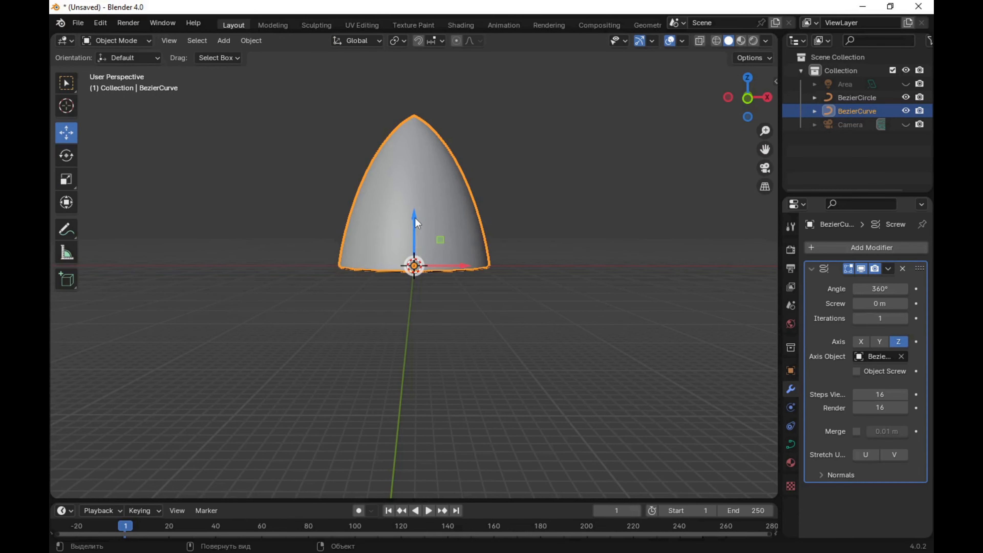
{"action": "left_click_drag", "start_coordinate": [414, 218], "coordinate": [418, 141]}
{"action": "middle_click_drag", "start_coordinate": [500, 193], "coordinate": [641, 315]}
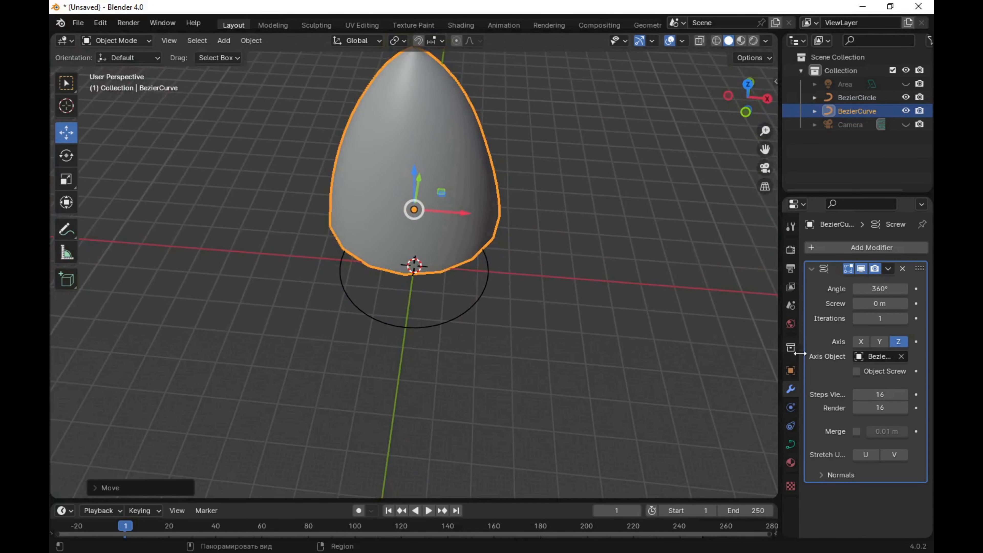
Step: Create a new material for the dome and set its Metallic value to 7
{"action": "left_click", "coordinate": [791, 463]}
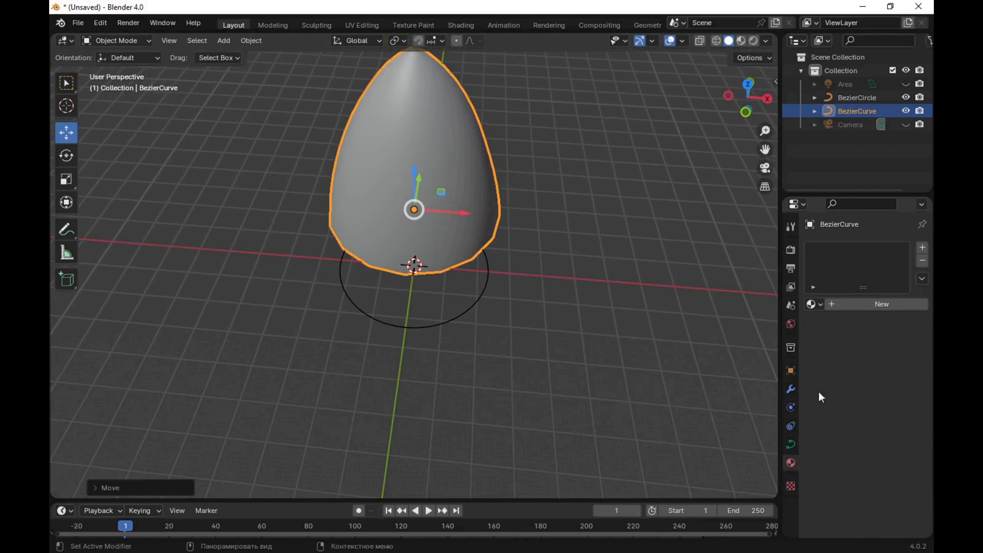
{"action": "left_click", "coordinate": [868, 307]}
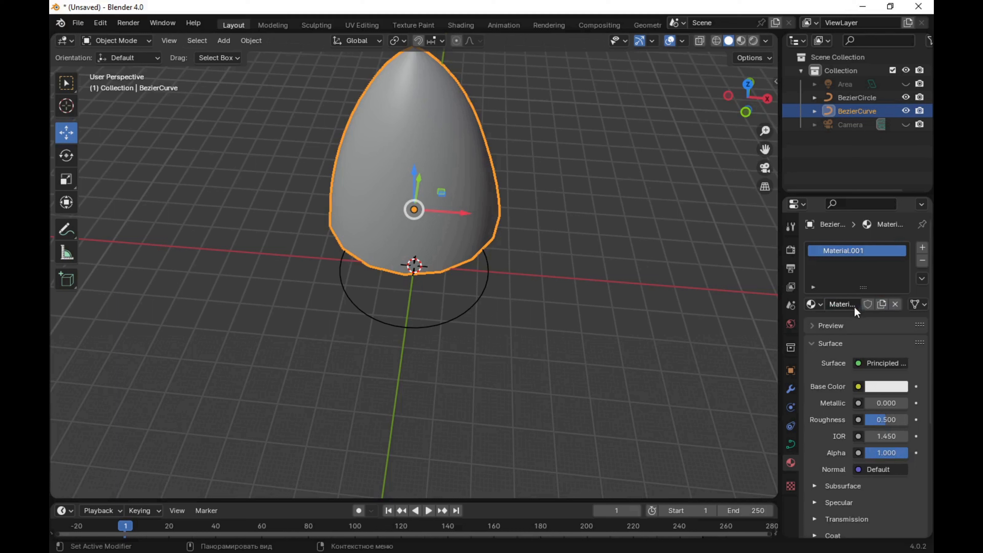
{"action": "left_click", "coordinate": [881, 388]}
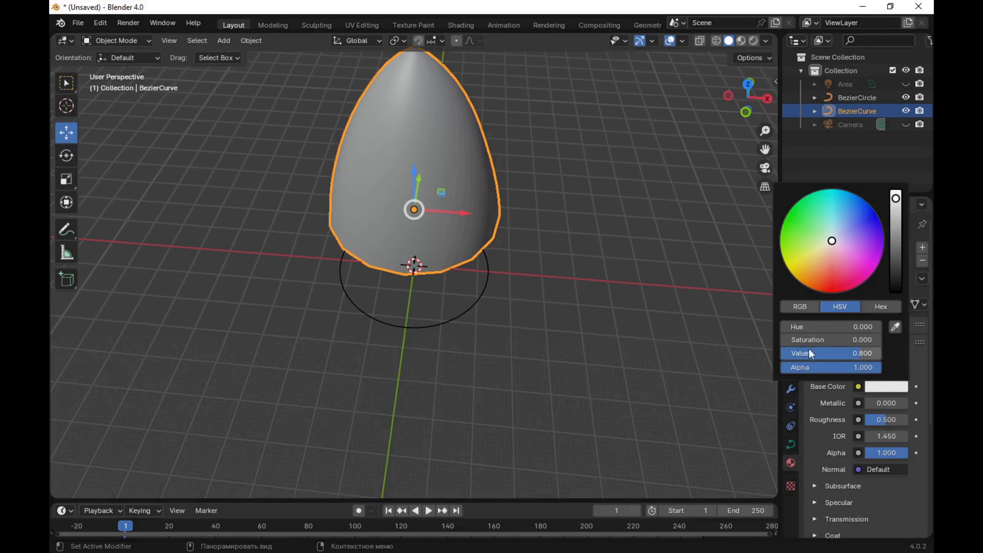
{"action": "left_click", "coordinate": [880, 403]}
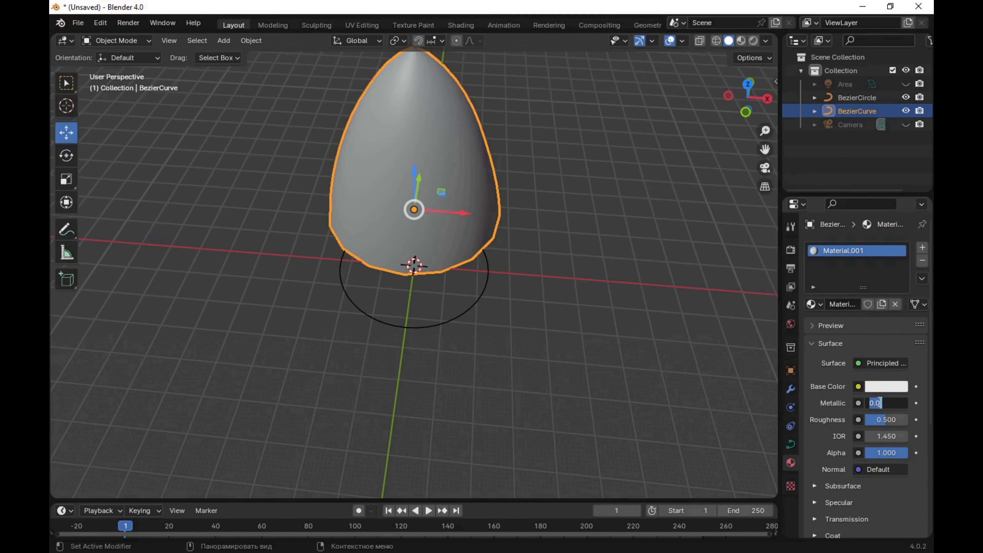
{"action": "type", "text": "1"}
{"action": "key", "text": "Return"}
{"action": "middle_click_drag", "start_coordinate": [643, 335], "coordinate": [622, 314]}
{"action": "left_click", "coordinate": [667, 333]}
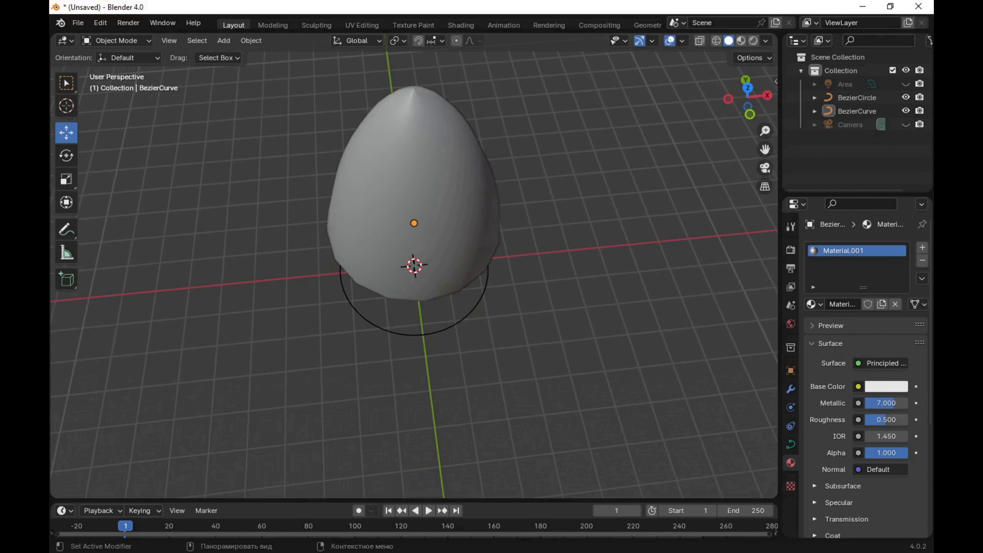
Step: Try to apply the Screw modifier on the dome curve
{"action": "key", "text": "KP_1"}
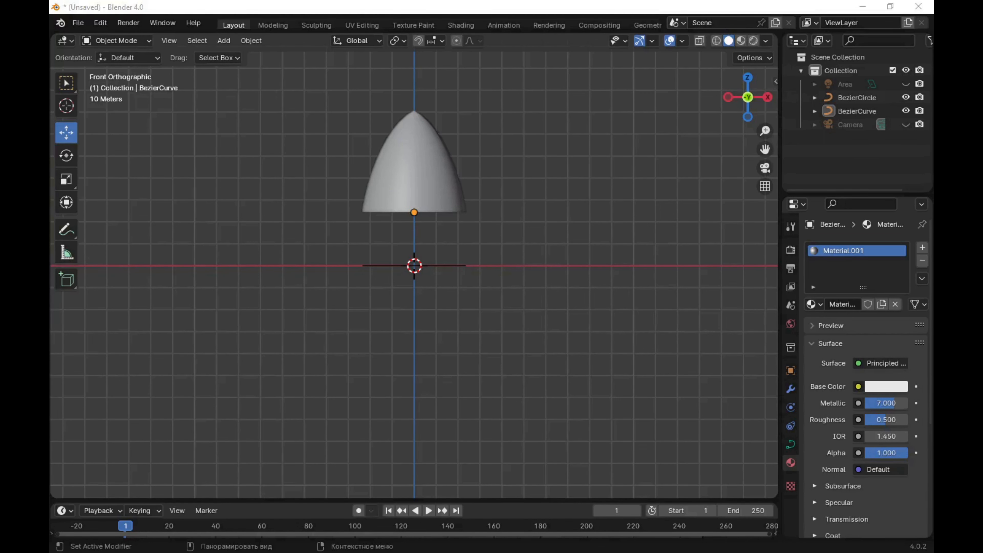
{"action": "left_click", "coordinate": [791, 388]}
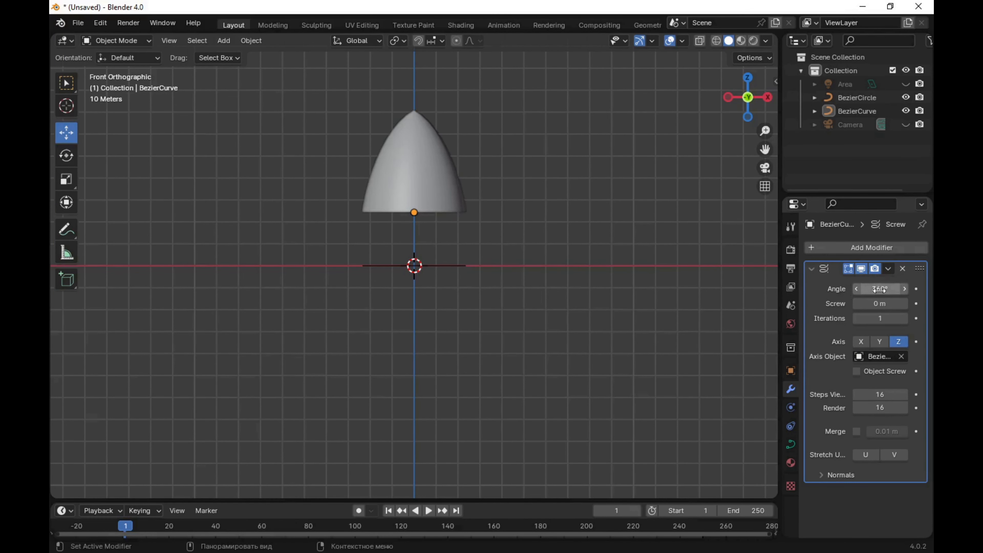
{"action": "left_click", "coordinate": [888, 268]}
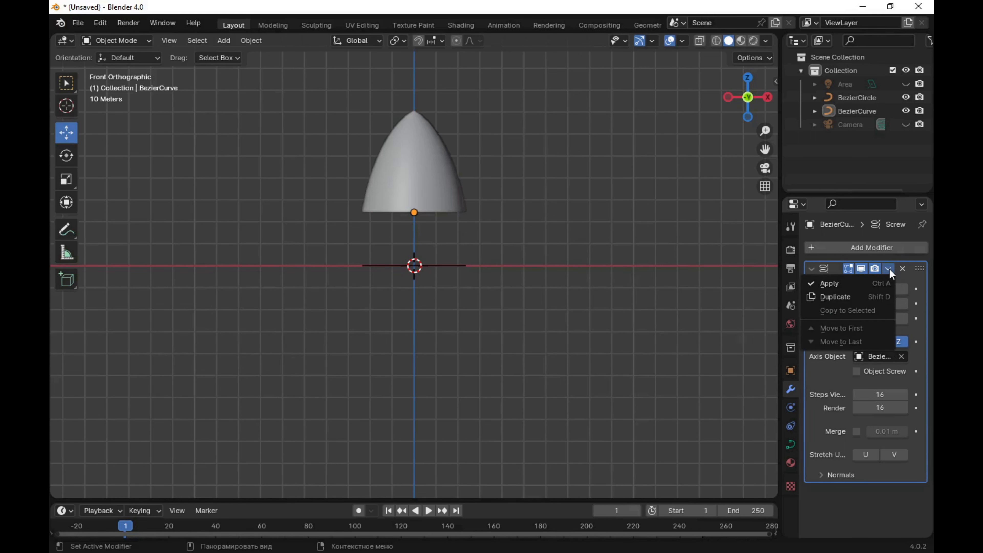
{"action": "left_click", "coordinate": [865, 282]}
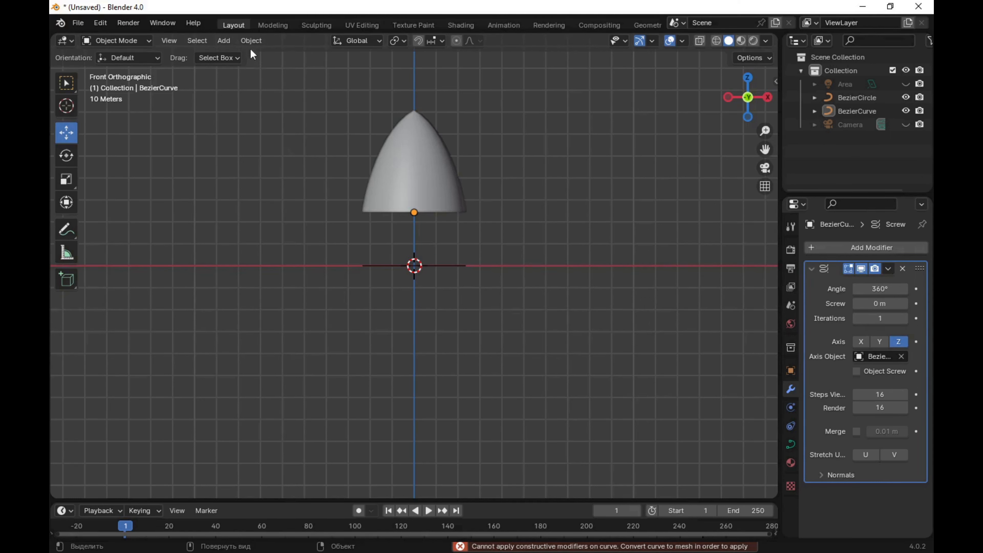
Step: Select the revolved dome curve and convert it to a mesh
{"action": "left_click", "coordinate": [404, 145]}
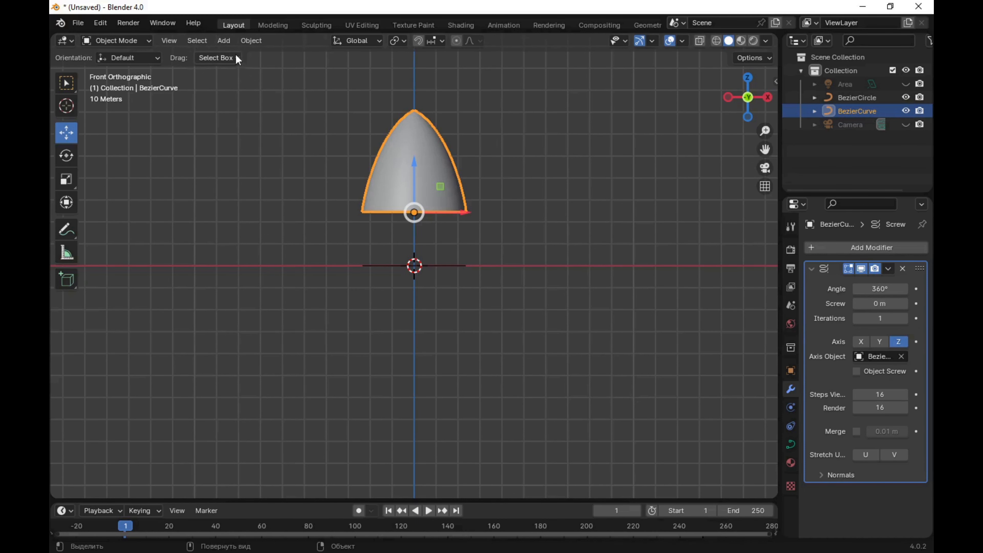
{"action": "left_click", "coordinate": [252, 41]}
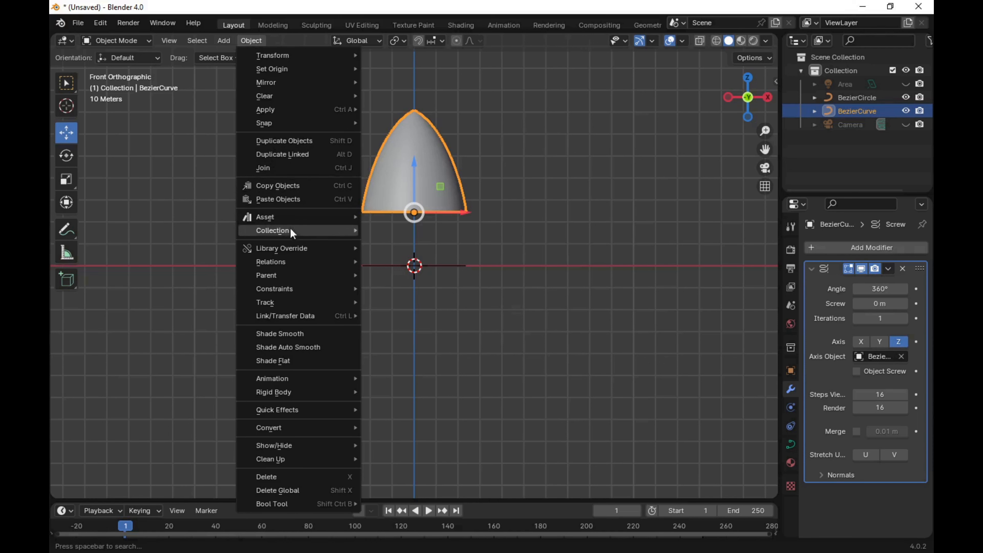
{"action": "mouse_move", "coordinate": [287, 429]}
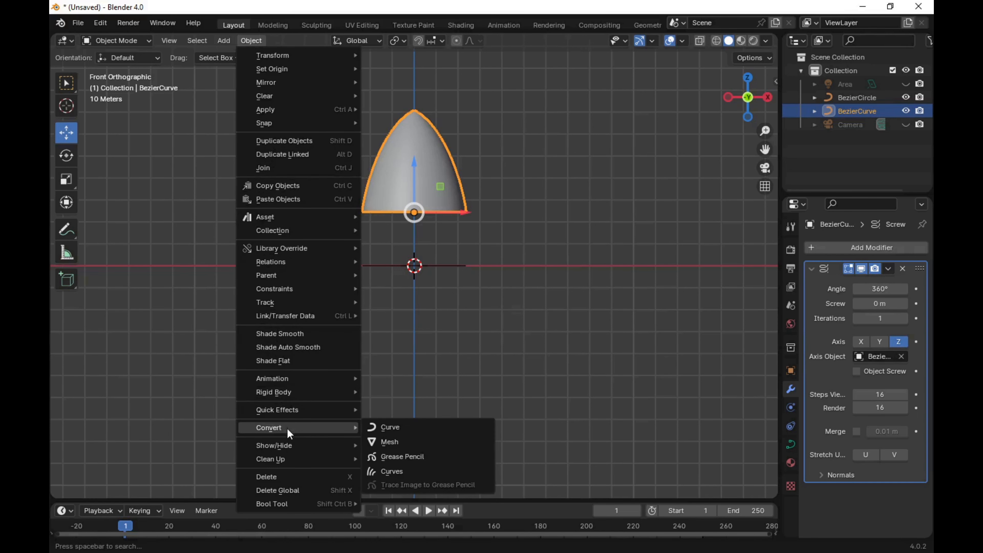
{"action": "left_click", "coordinate": [397, 440]}
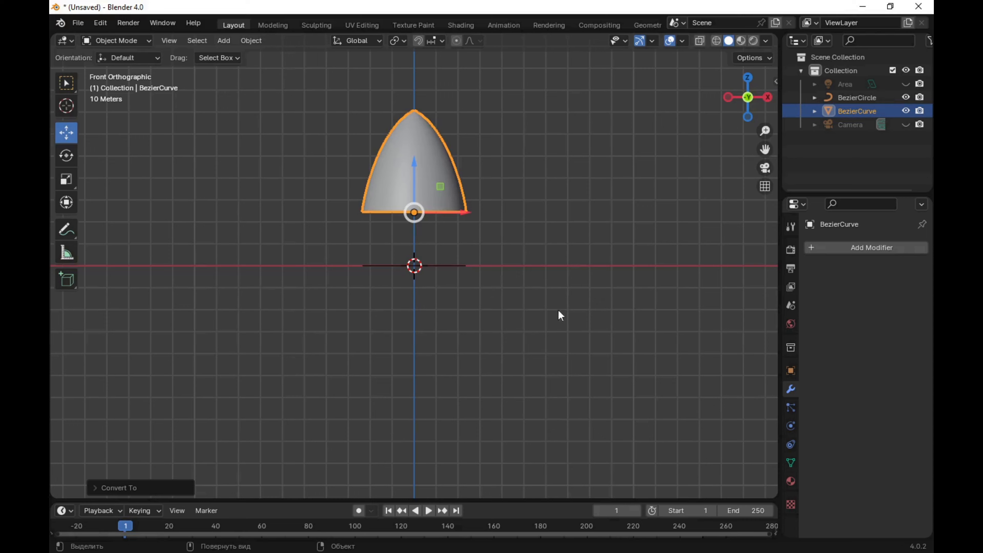
Step: Examine the dome's mesh from below and above in Edit Mode with edge selection, and return to Object Mode
{"action": "left_click", "coordinate": [151, 40]}
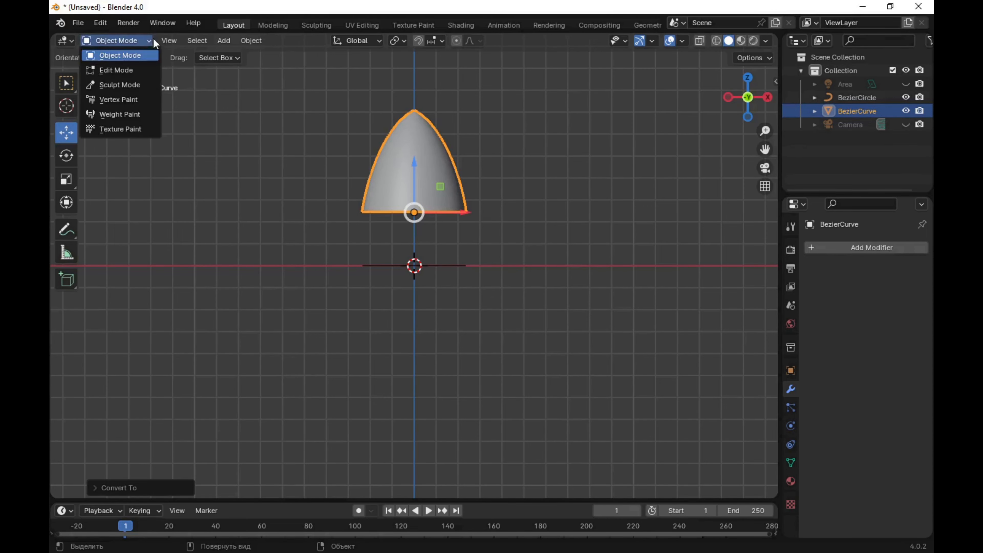
{"action": "left_click", "coordinate": [133, 69]}
{"action": "middle_click_drag", "start_coordinate": [476, 167], "coordinate": [410, 132]}
{"action": "left_click", "coordinate": [176, 41]}
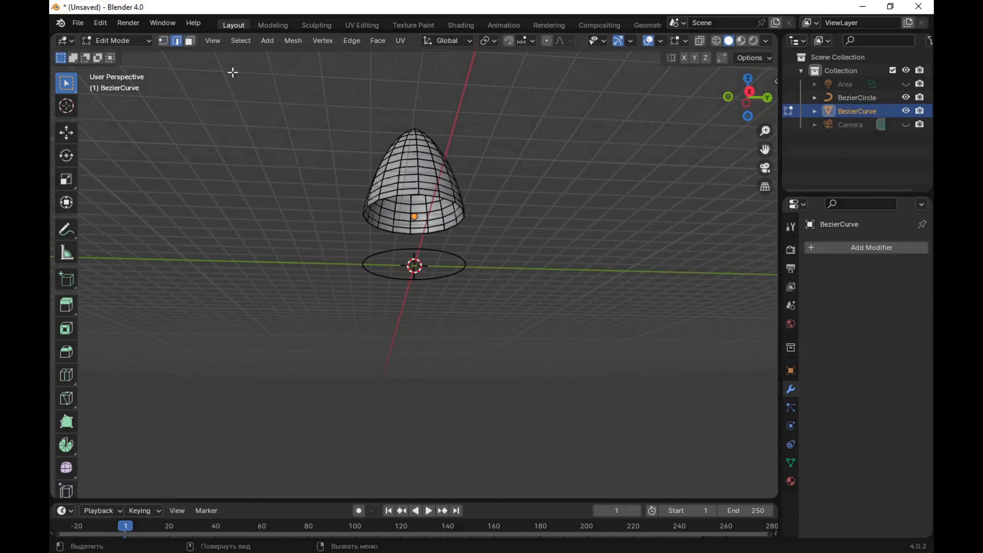
{"action": "scroll", "coordinate": [507, 240], "scroll_direction": "up", "scroll_amount": 4}
{"action": "middle_click_drag", "start_coordinate": [529, 248], "coordinate": [556, 328]}
{"action": "scroll", "coordinate": [556, 328], "scroll_direction": "down", "scroll_amount": 6}
{"action": "middle_click_drag", "start_coordinate": [557, 292], "coordinate": [633, 238]}
{"action": "middle_click_drag", "start_coordinate": [630, 239], "coordinate": [530, 236]}
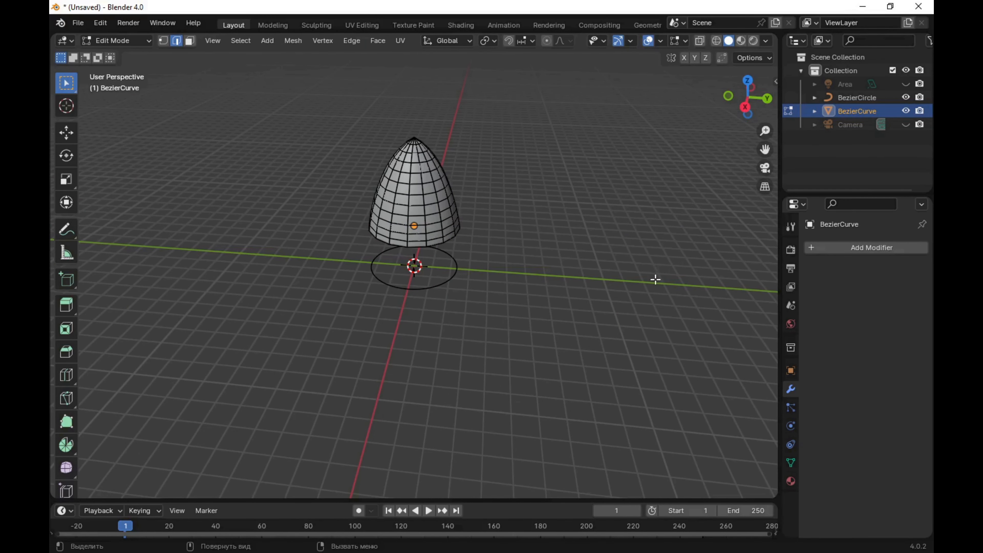
{"action": "left_click", "coordinate": [148, 41]}
{"action": "left_click", "coordinate": [124, 56]}
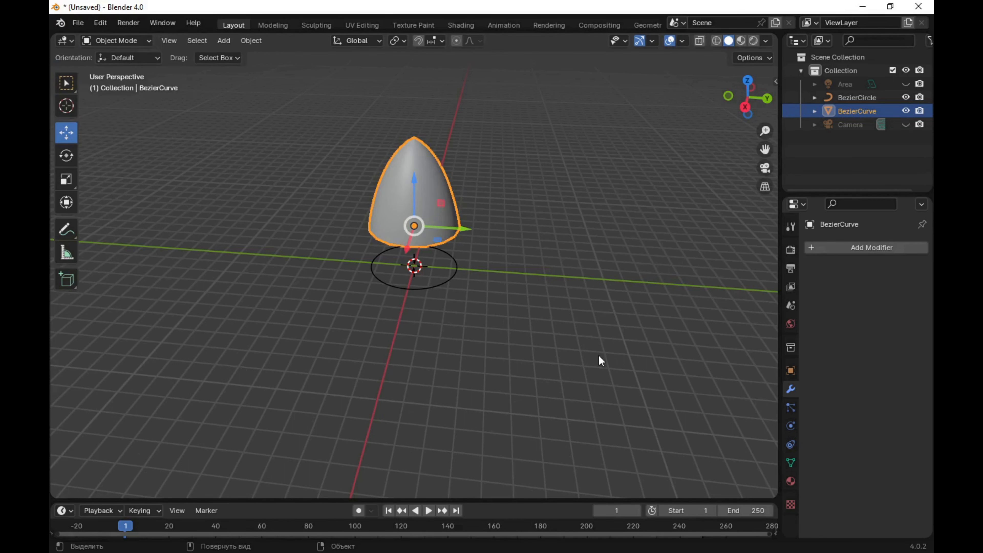